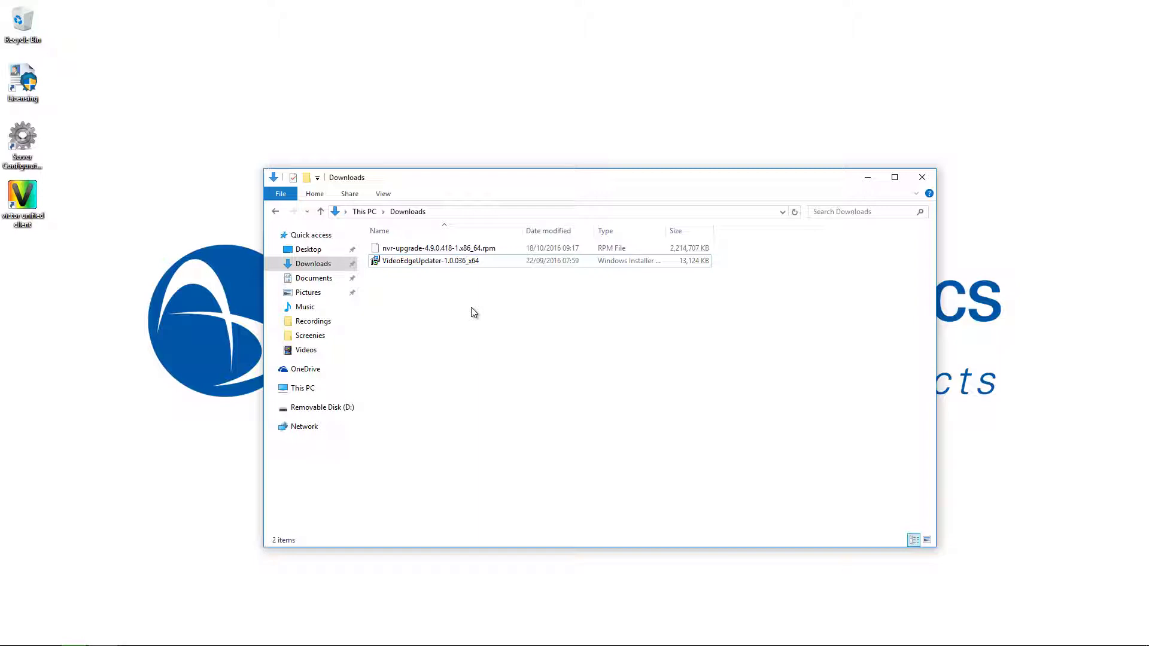
- Install VideoEdge Updater 1.0.036 after accepting the license terms, launching it when setup finishes
{"action": "double_click", "coordinate": [451, 261]}
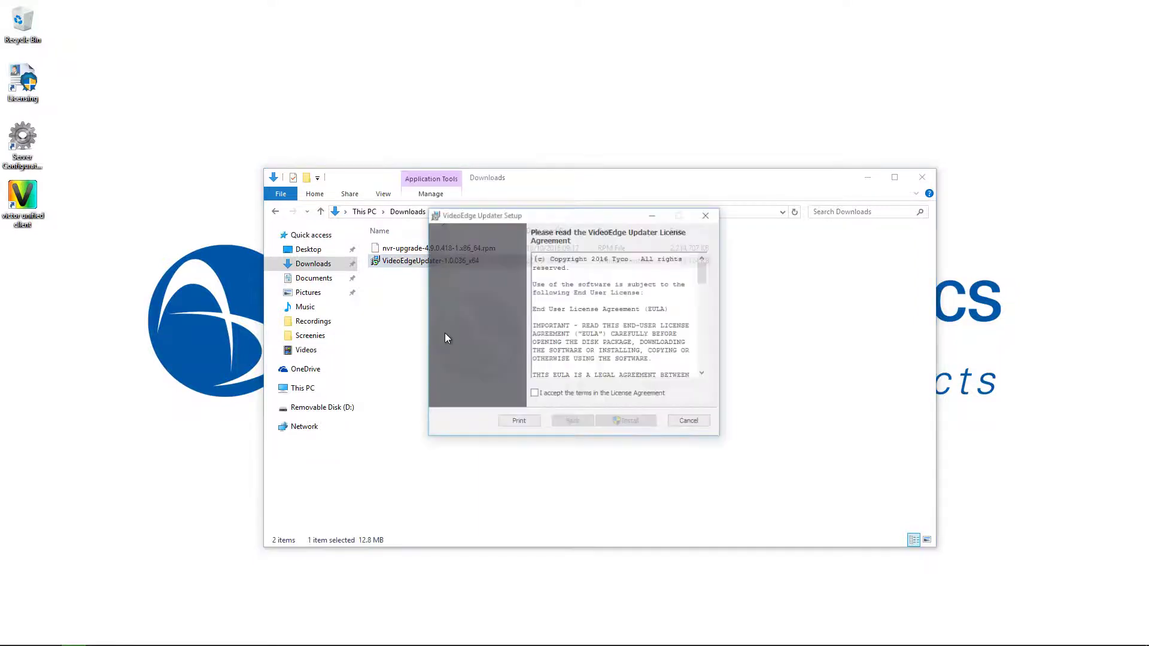
{"action": "left_click", "coordinate": [535, 395]}
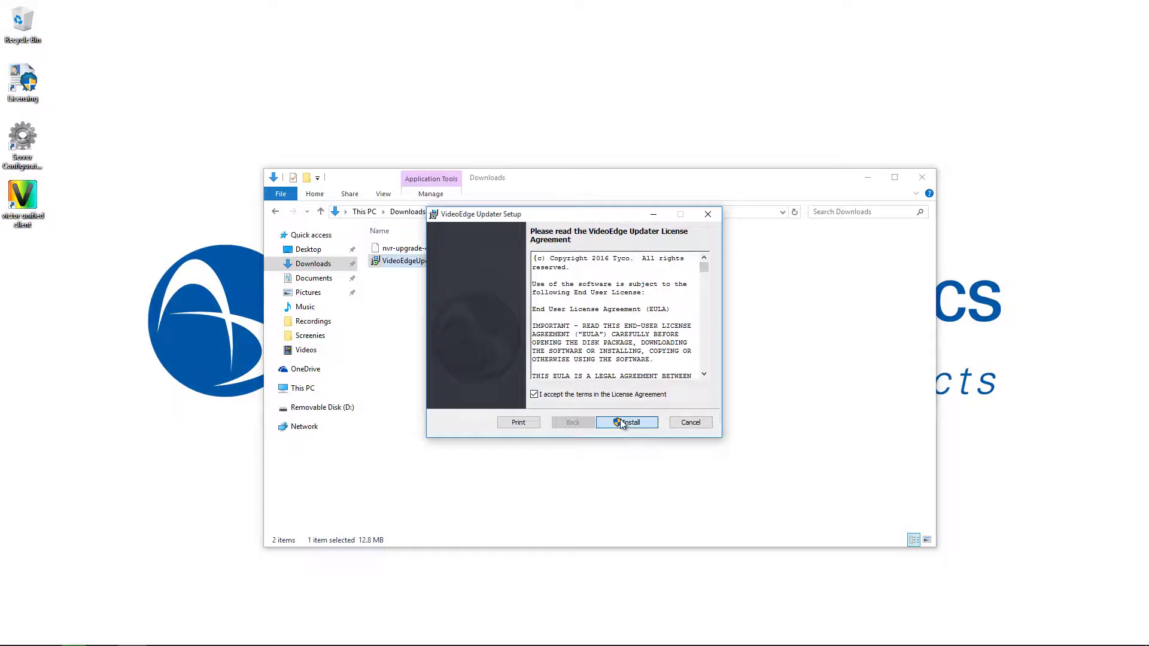
{"action": "left_click", "coordinate": [622, 422]}
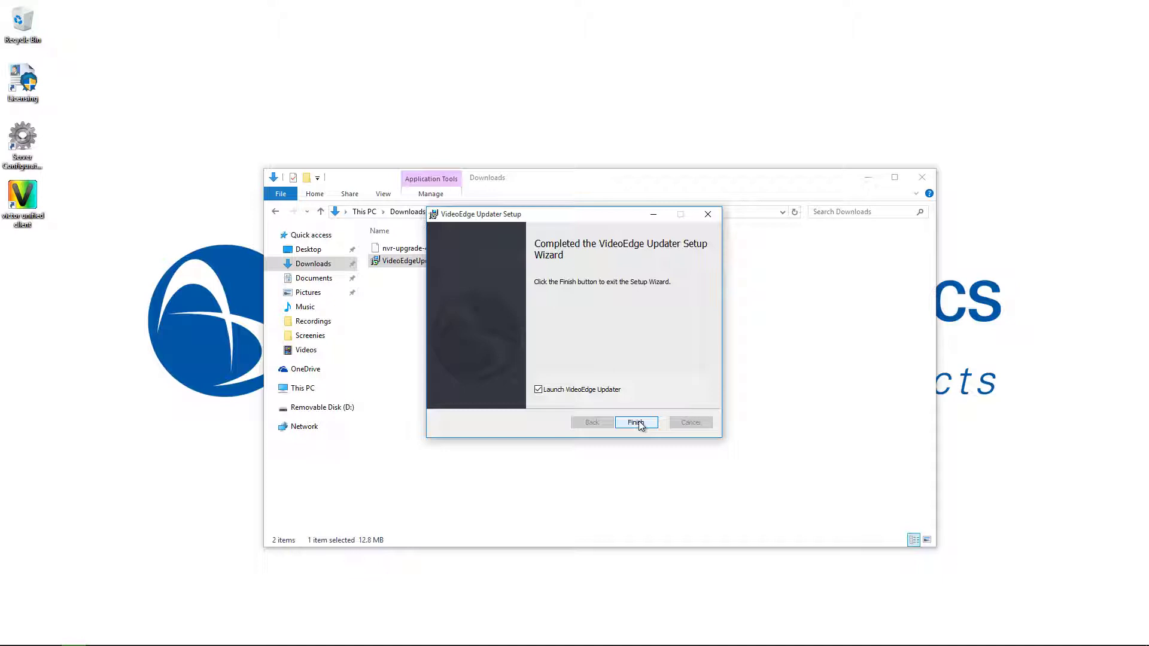
{"action": "left_click", "coordinate": [637, 423]}
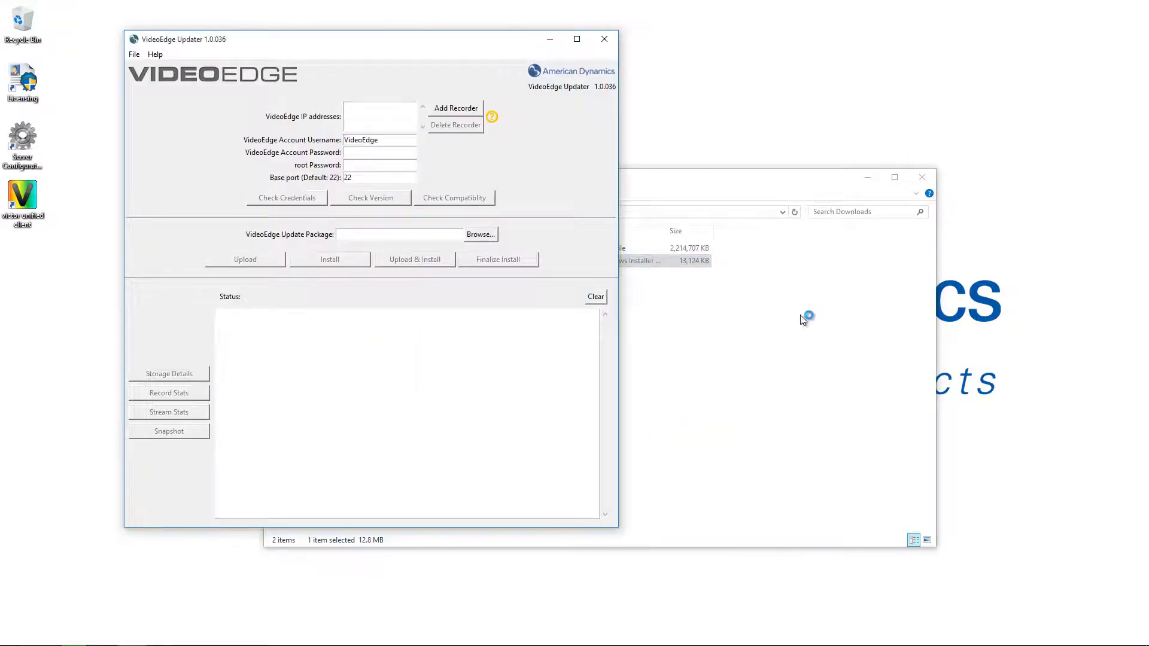
- Close the Downloads folder window and add recorder 192.168.188.4 to the VideoEdge IP addresses
{"action": "left_click", "coordinate": [914, 177]}
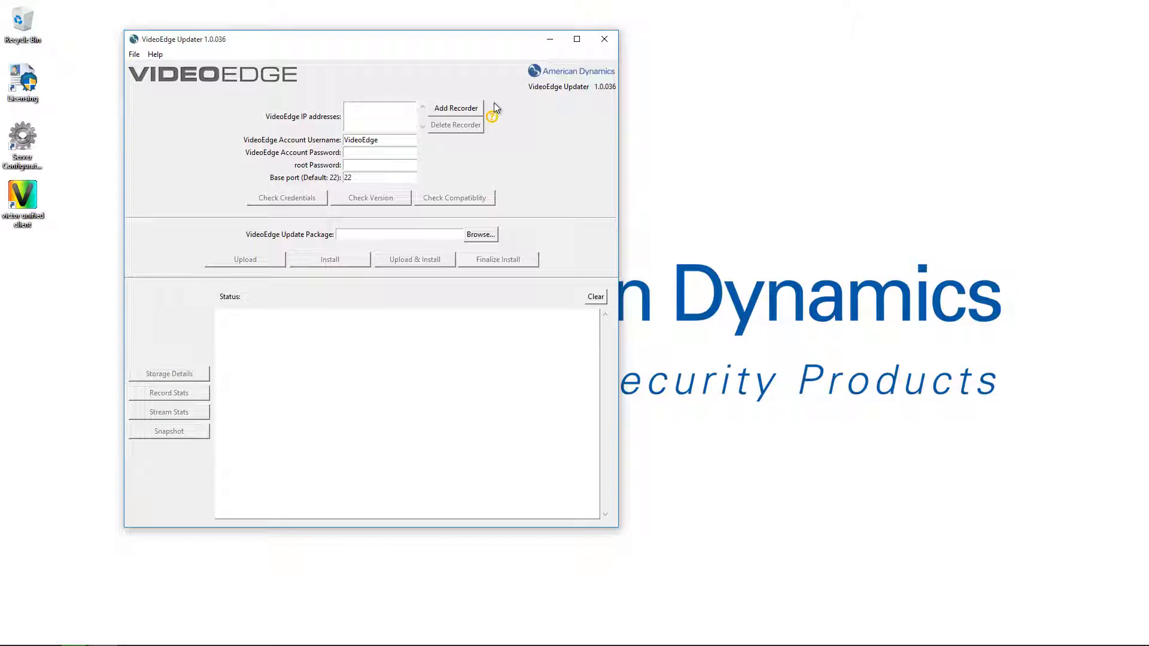
{"action": "left_click", "coordinate": [462, 109]}
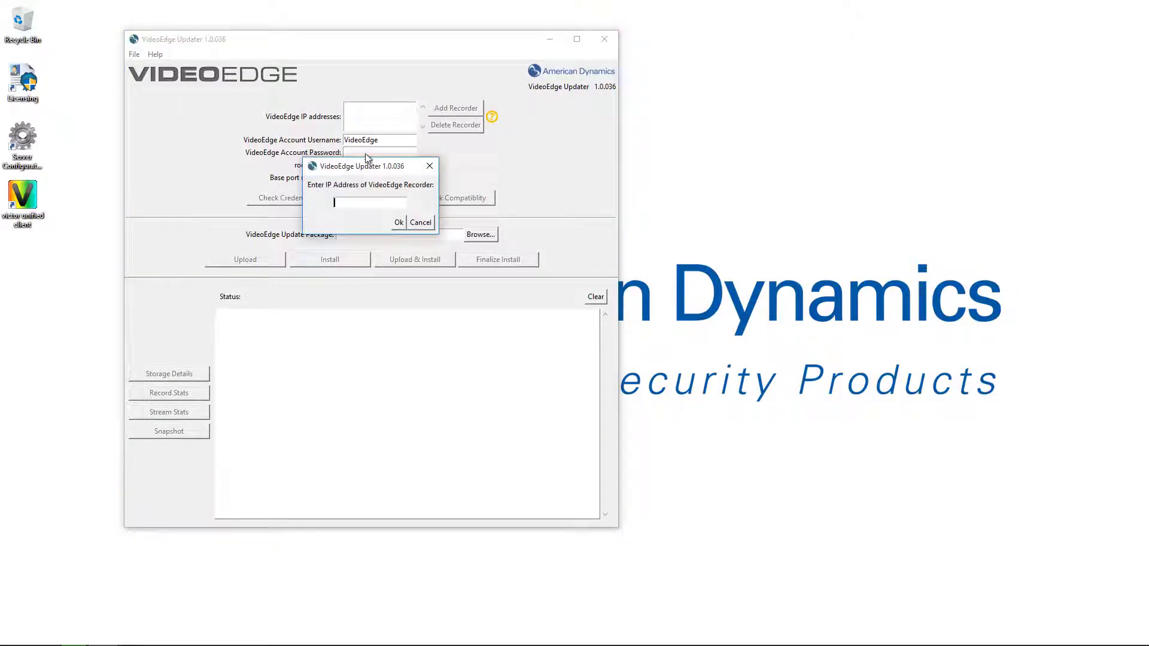
{"action": "type", "text": "192.168.188.4"}
{"action": "left_click", "coordinate": [398, 221]}
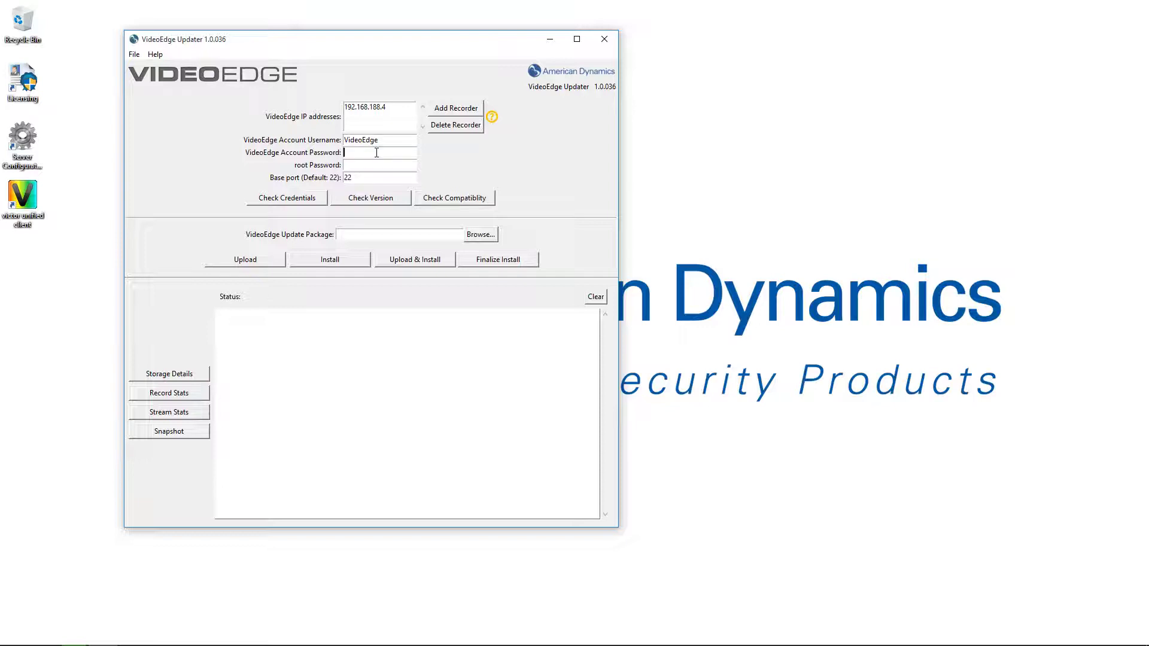
- Enter the VideoEdge account password and root password, then check the recorder's credentials
{"action": "type", "text": "*********"}
{"action": "type", "text": "***"}
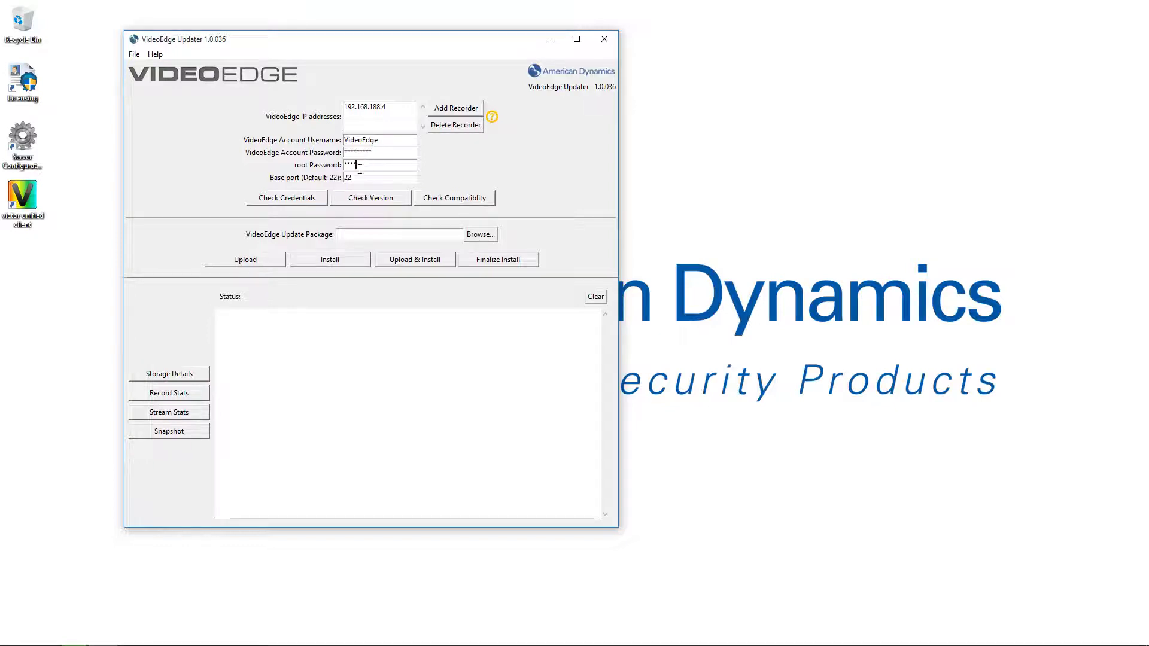
{"action": "left_click", "coordinate": [310, 199]}
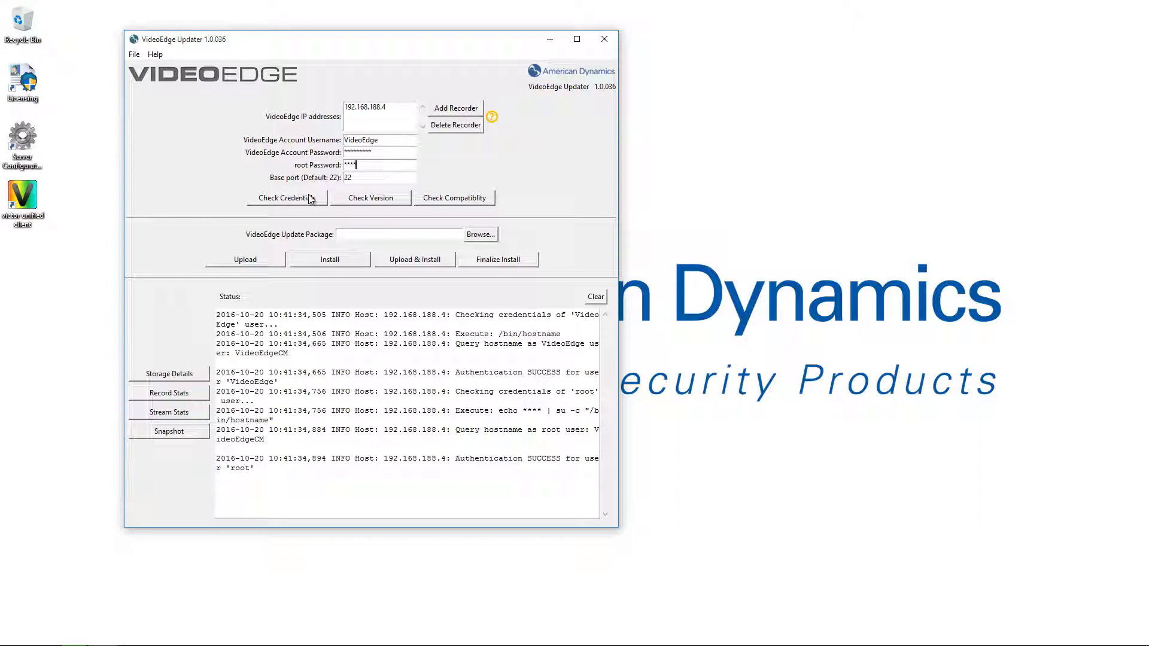
- Run a version check showing recorder 192.168.188.4 runs software version 4.8.1.524
{"action": "left_click", "coordinate": [362, 200]}
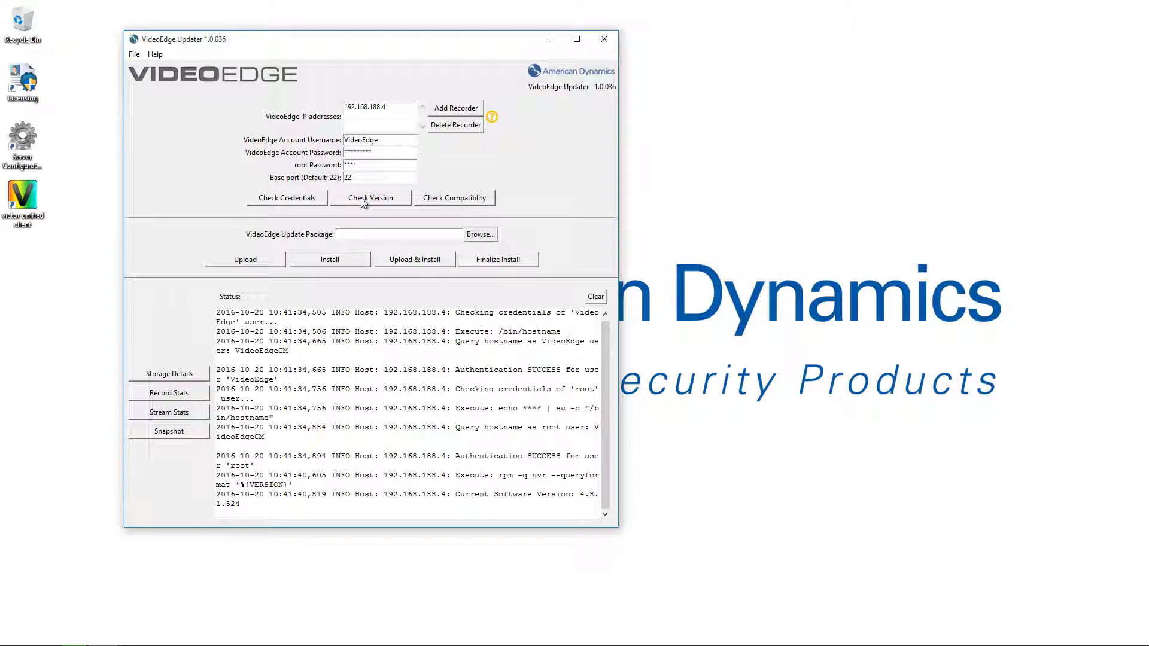
- Confirm the recorder supports a 4.9 upgrade and browse for the VideoEdge update package
{"action": "left_click", "coordinate": [447, 199]}
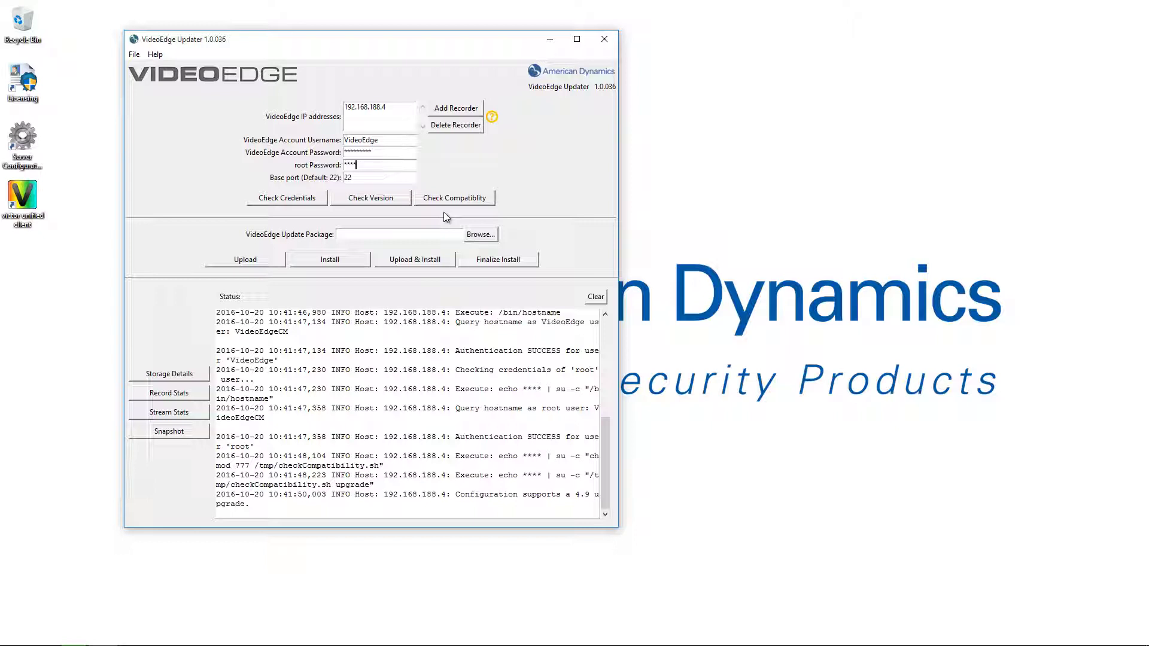
{"action": "left_click", "coordinate": [479, 236]}
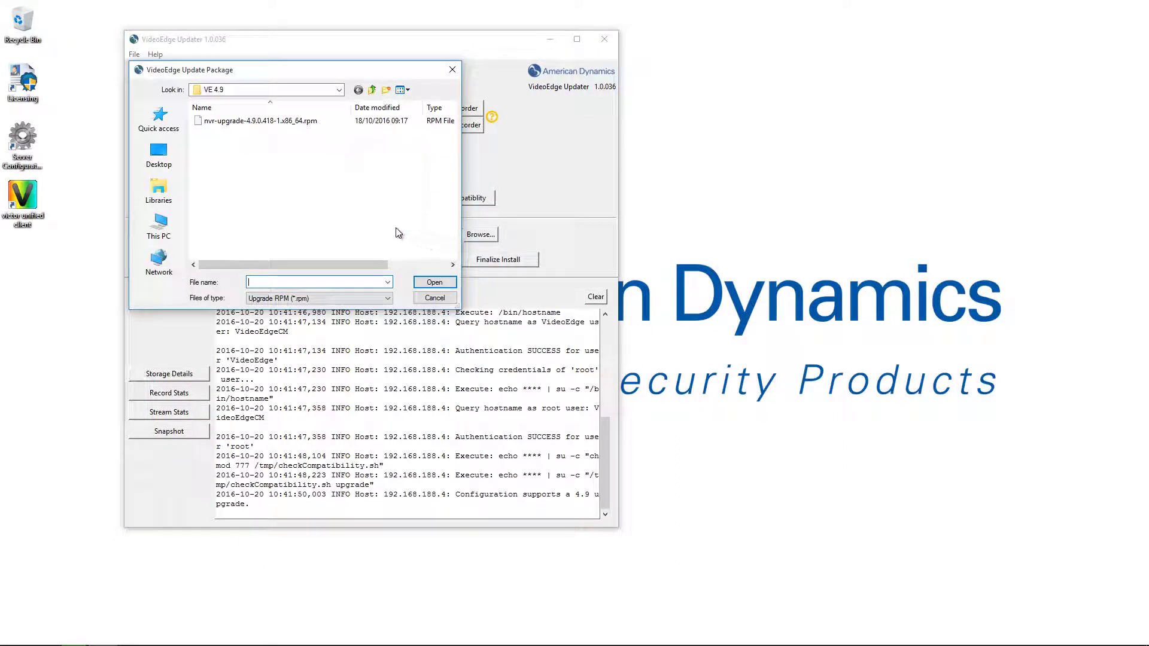
- Choose nvr-upgrade-4.9.0.418-1.x86_64.rpm from the VE 4.9 folder as the update package
{"action": "left_click", "coordinate": [242, 122]}
{"action": "left_click", "coordinate": [428, 283]}
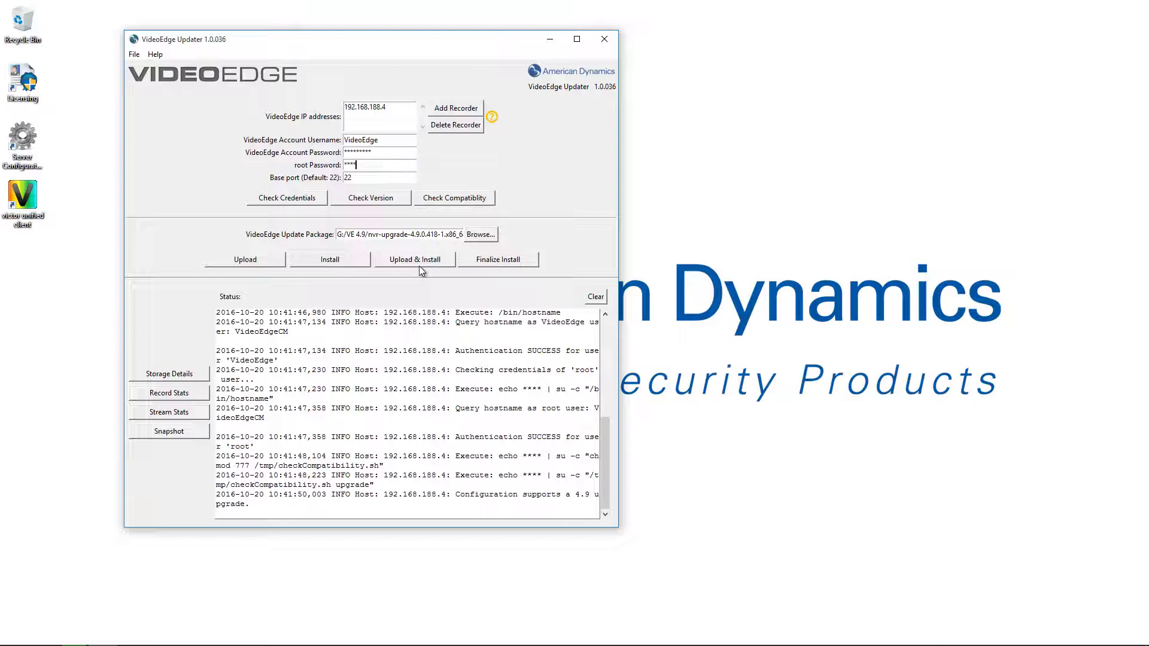
- Upload the 4.9.0.418 package to 192.168.188.4 and install it, accepting backup and exported-clip warnings
{"action": "left_click", "coordinate": [252, 264]}
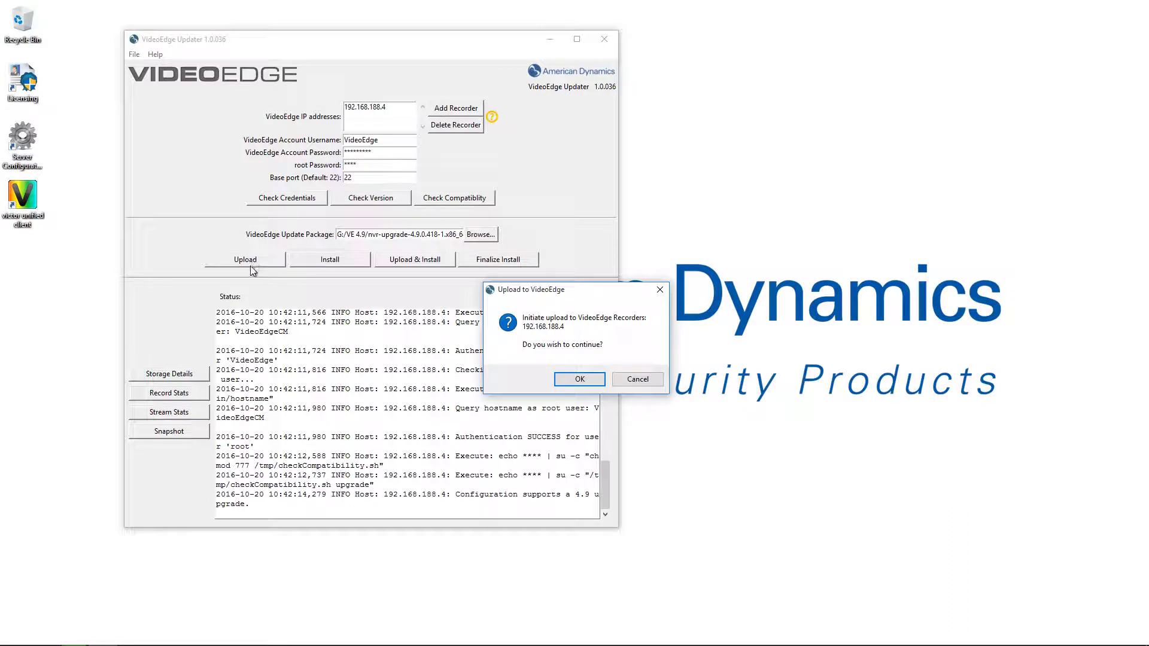
{"action": "left_click", "coordinate": [579, 379]}
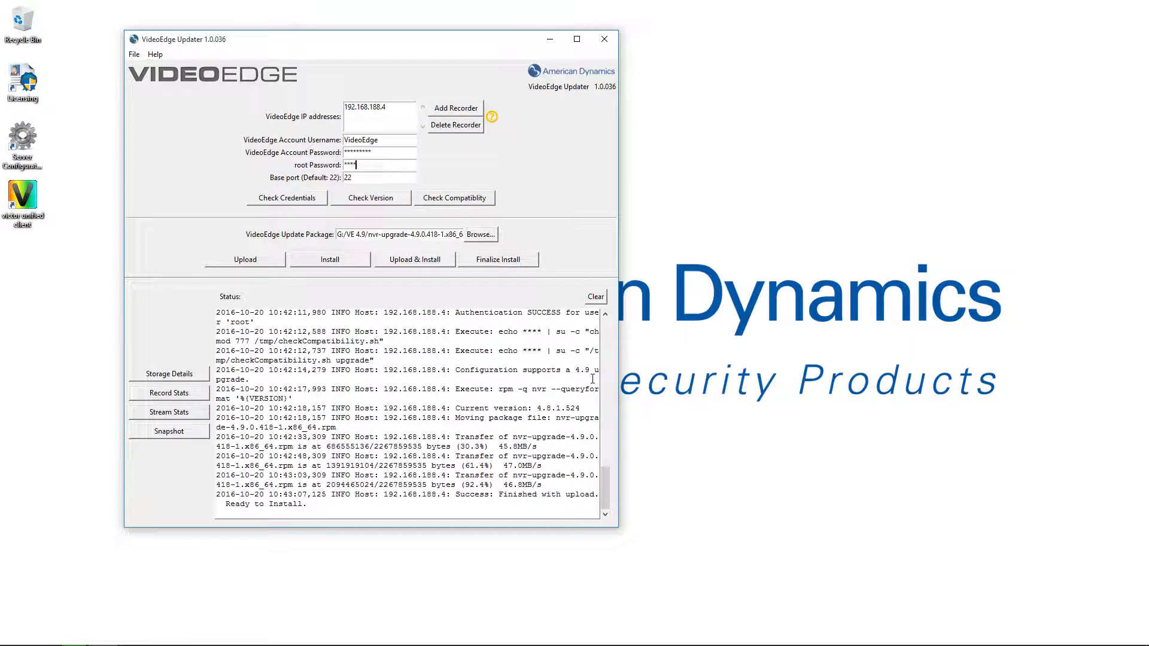
{"action": "left_click", "coordinate": [329, 262]}
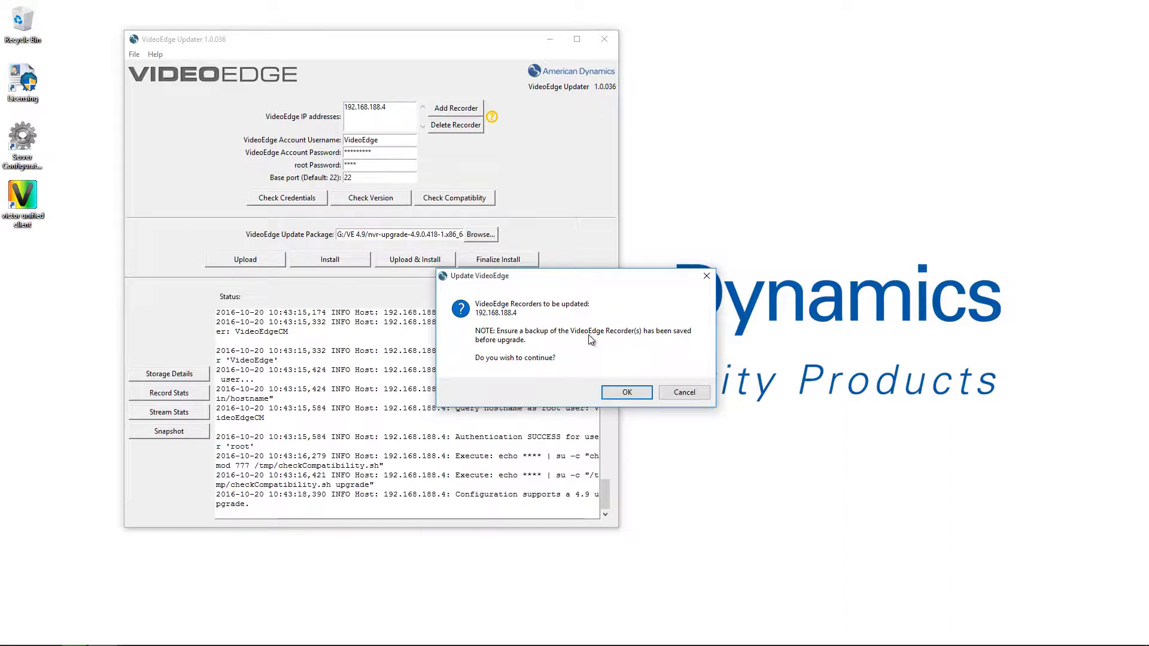
{"action": "left_click", "coordinate": [623, 392]}
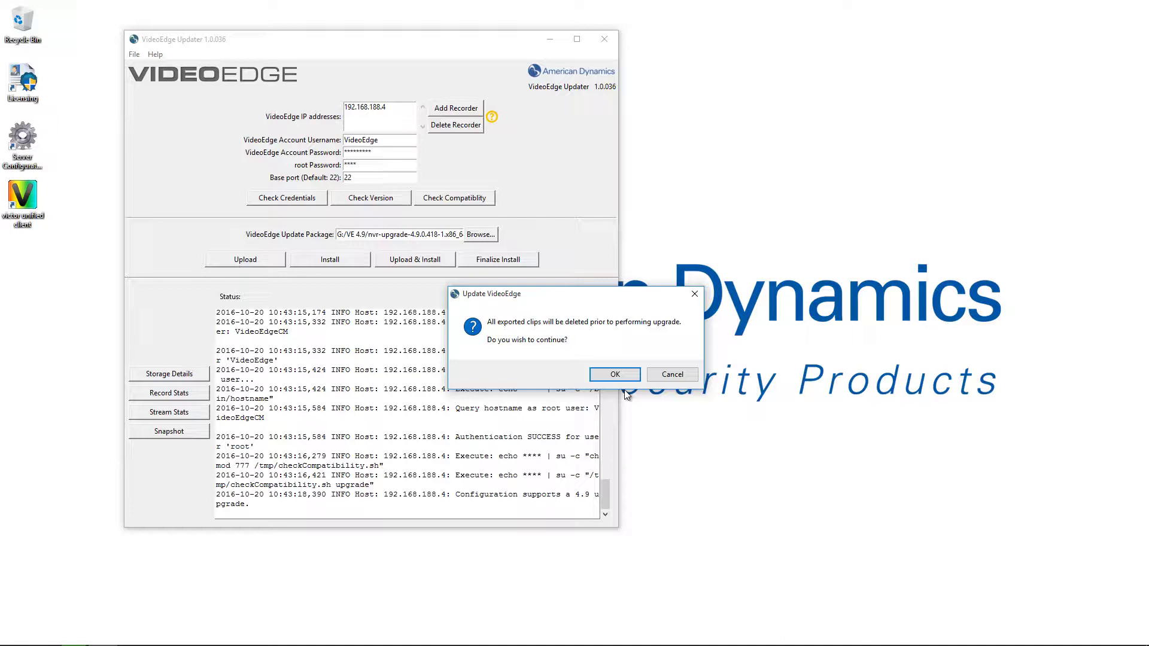
{"action": "left_click", "coordinate": [616, 375]}
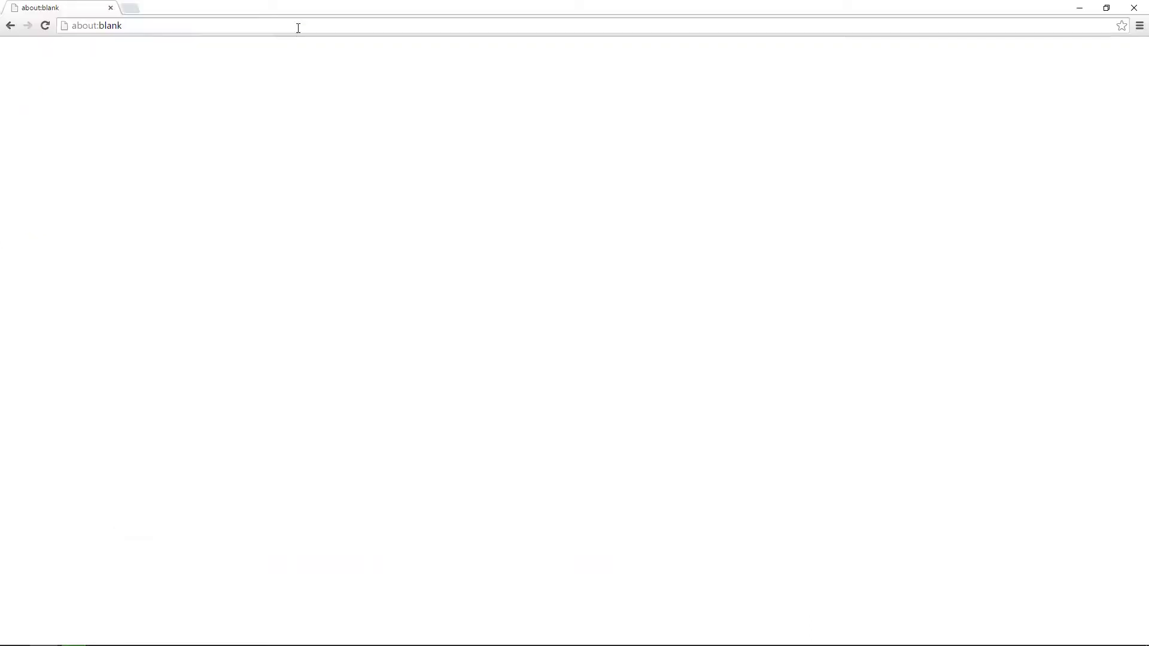
- Open 192.168.188.4 in Chrome, sign in with the admin account, and highlight the TEMPORARY Upgrade mode warning
{"action": "left_click", "coordinate": [134, 28]}
{"action": "type", "text": "192.168.188.4"}
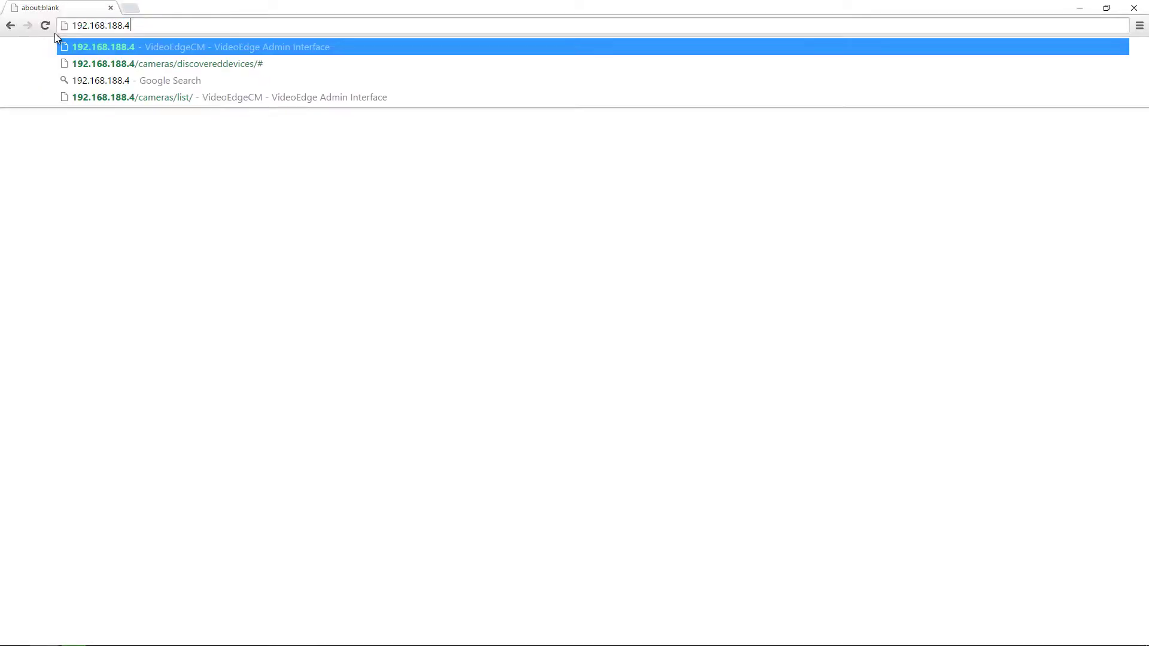
{"action": "key", "text": "Return"}
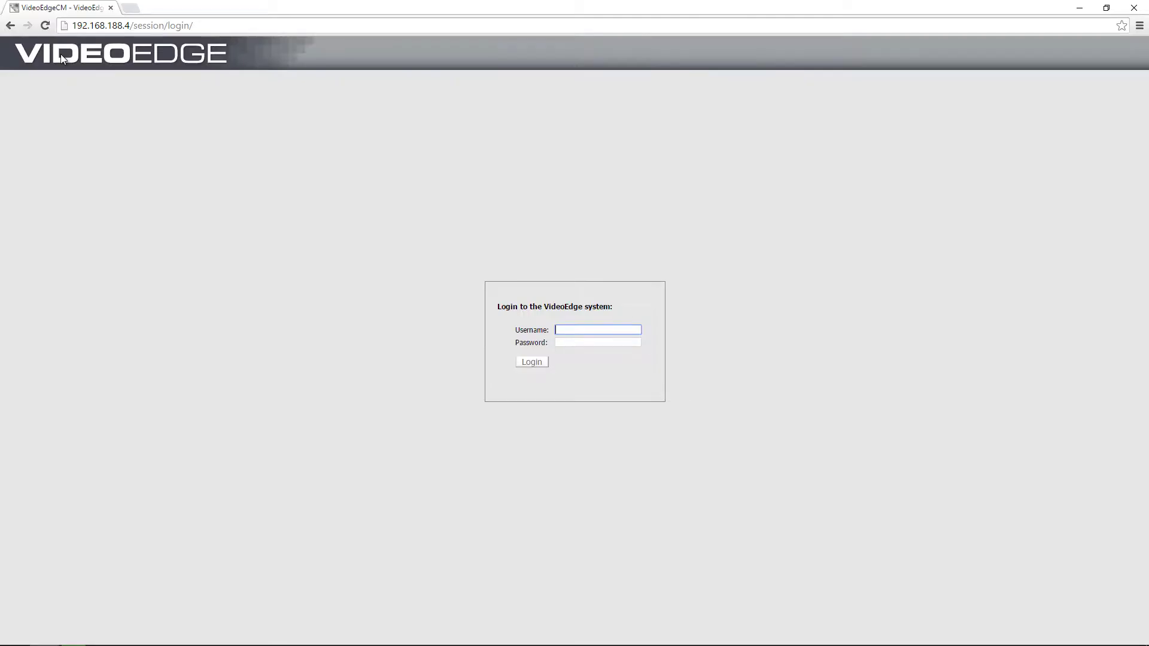
{"action": "type", "text": "admin"}
{"action": "key", "text": "Tab"}
{"action": "type", "text": "••••"}
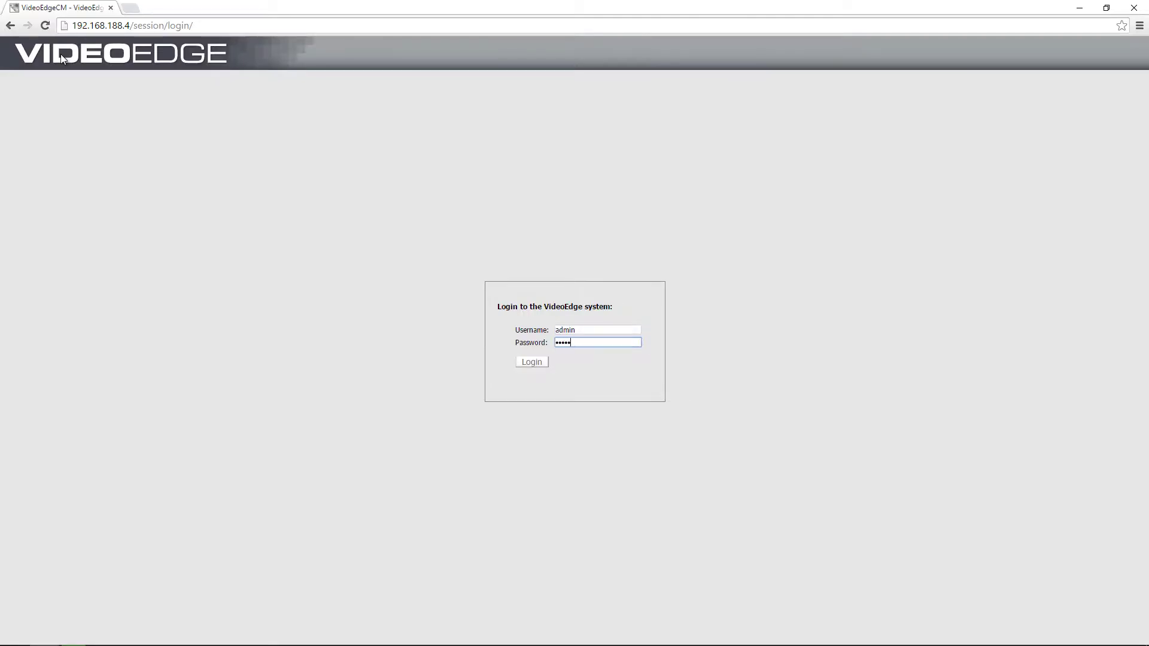
{"action": "left_click", "coordinate": [525, 363]}
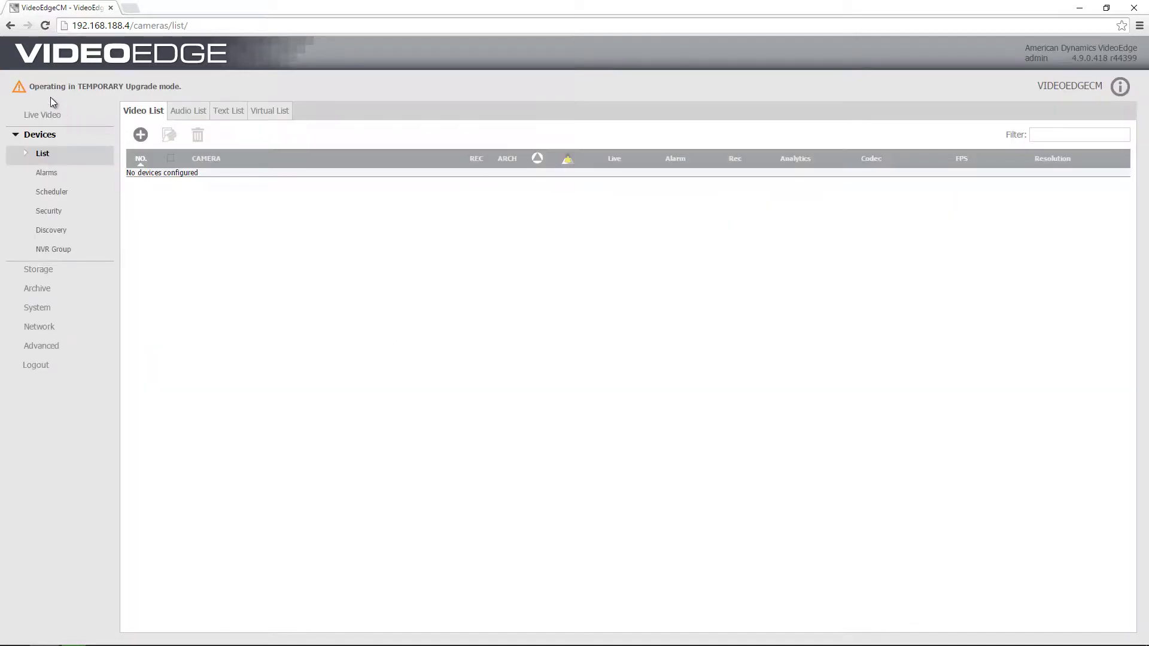
{"action": "left_click_drag", "start_coordinate": [29, 88], "coordinate": [167, 123]}
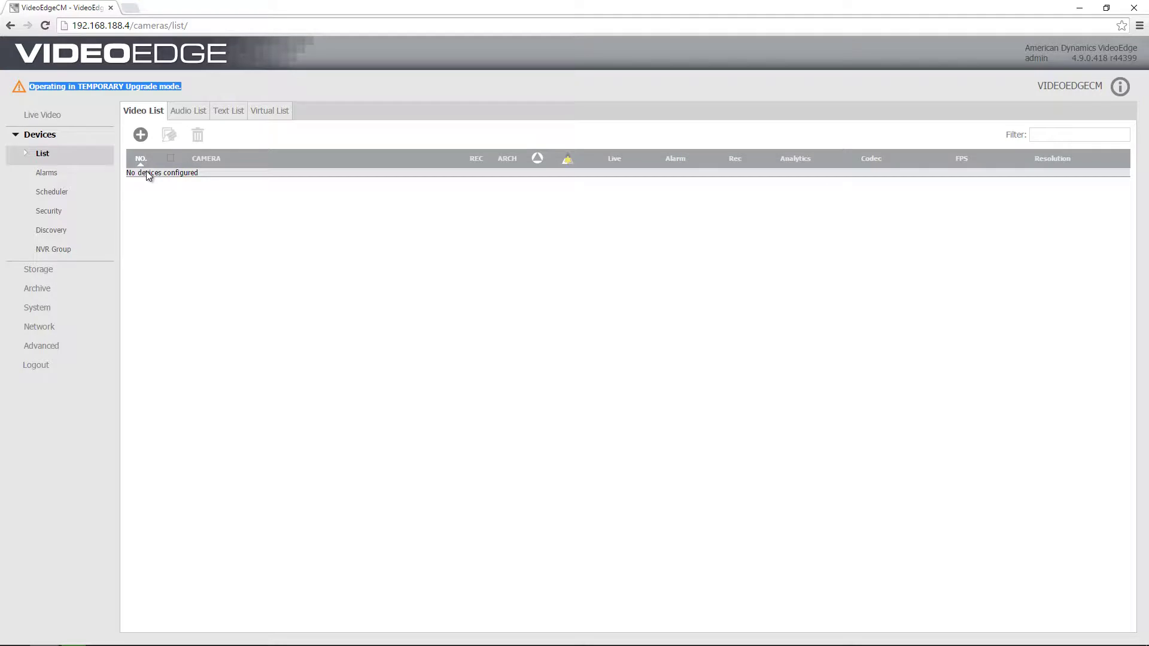
{"action": "left_click", "coordinate": [205, 93]}
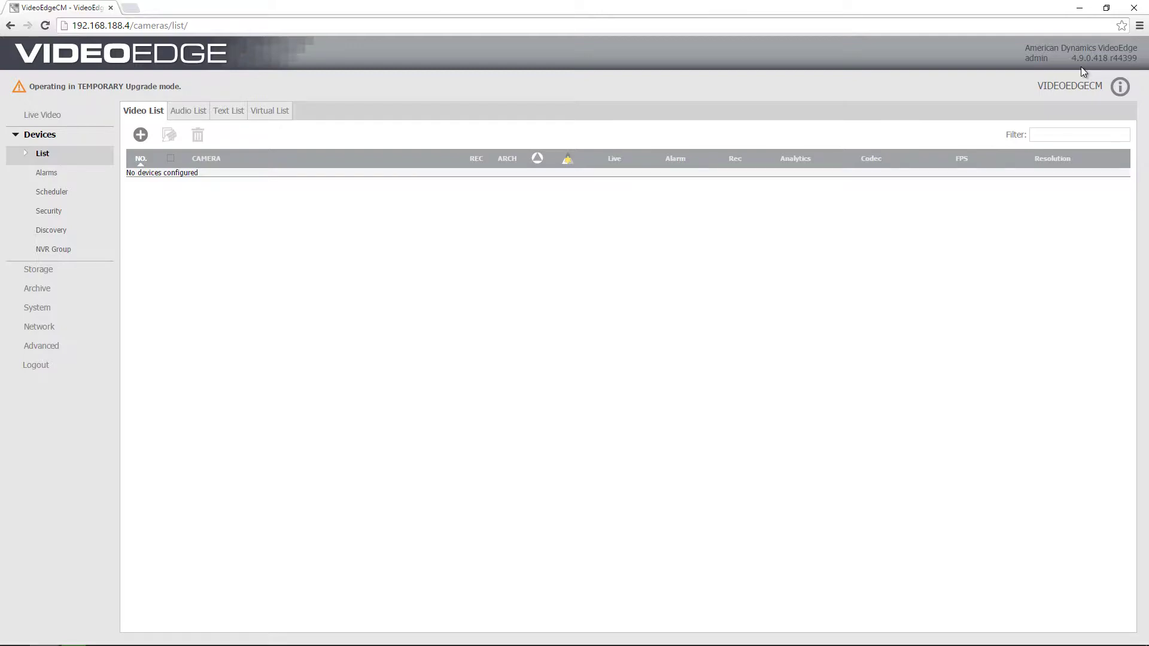
- Finalize the 4.9.0.418 install, close the updater once the recorder is back online, and reload the admin page
{"action": "left_click", "coordinate": [1079, 9]}
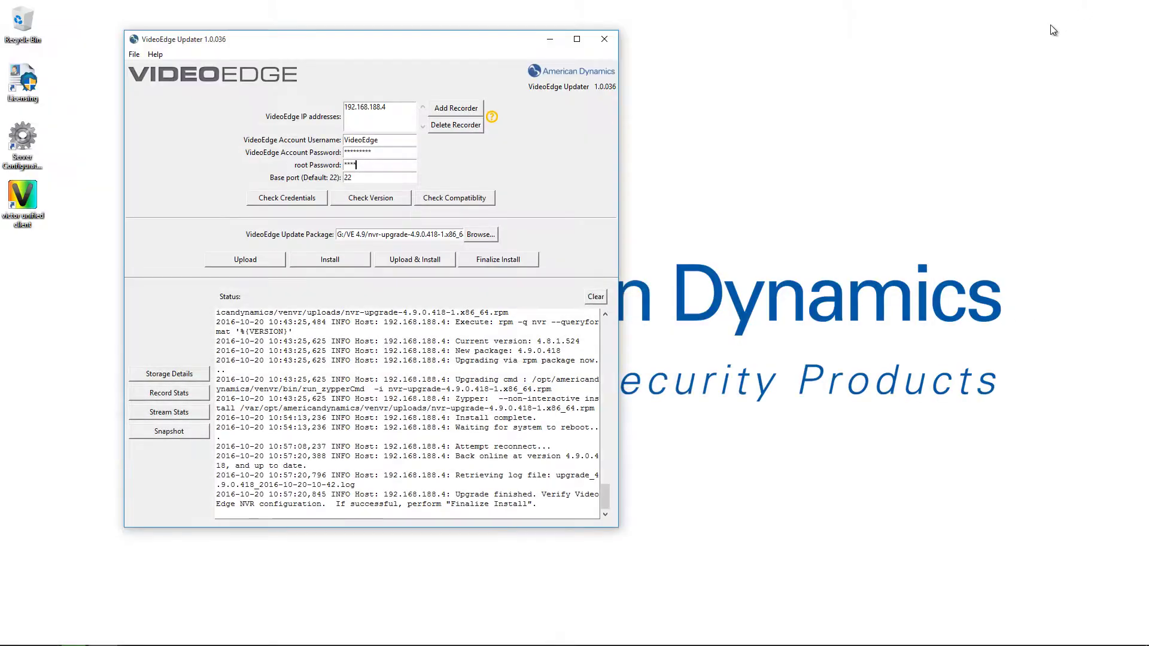
{"action": "left_click", "coordinate": [494, 261]}
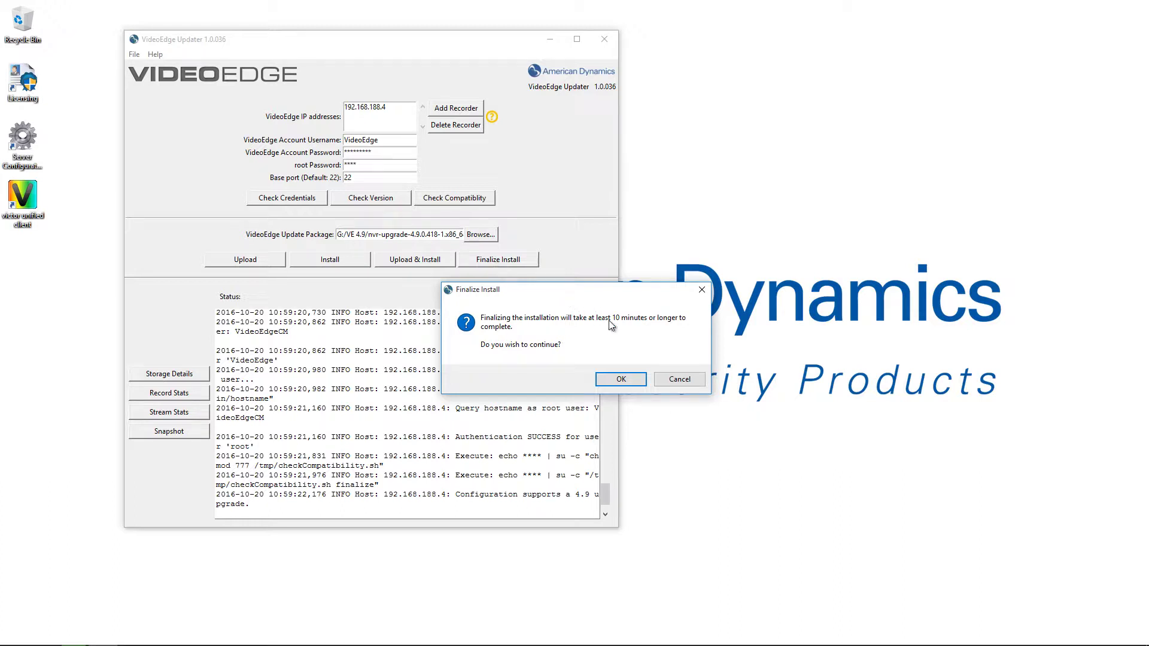
{"action": "left_click", "coordinate": [623, 377]}
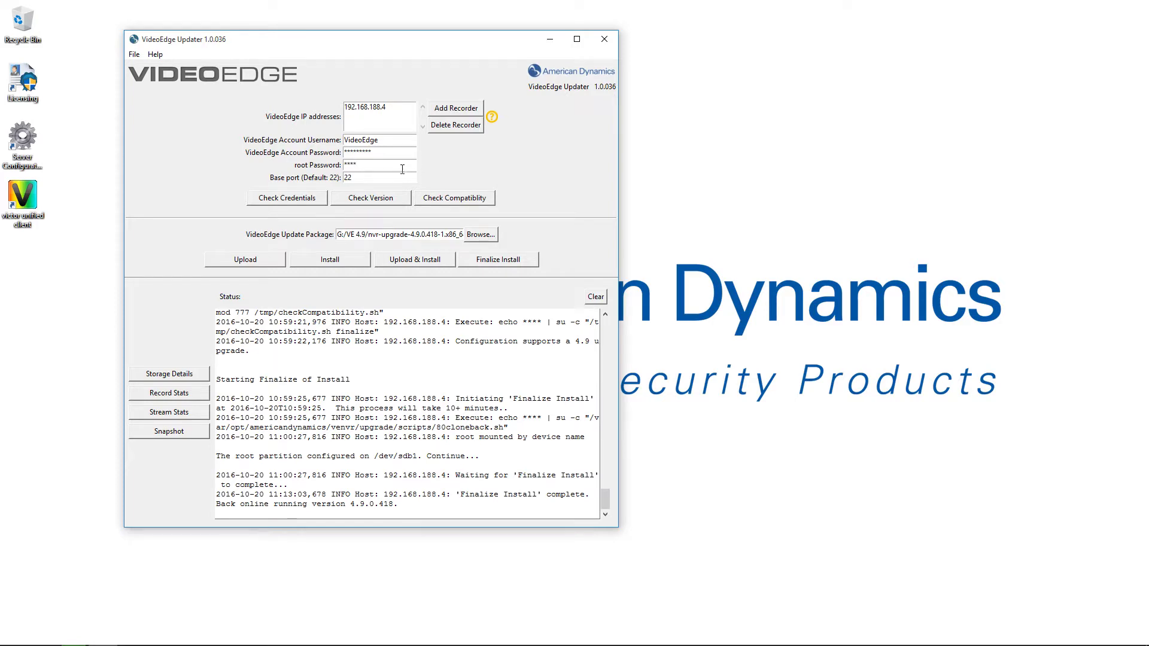
{"action": "left_click", "coordinate": [606, 39]}
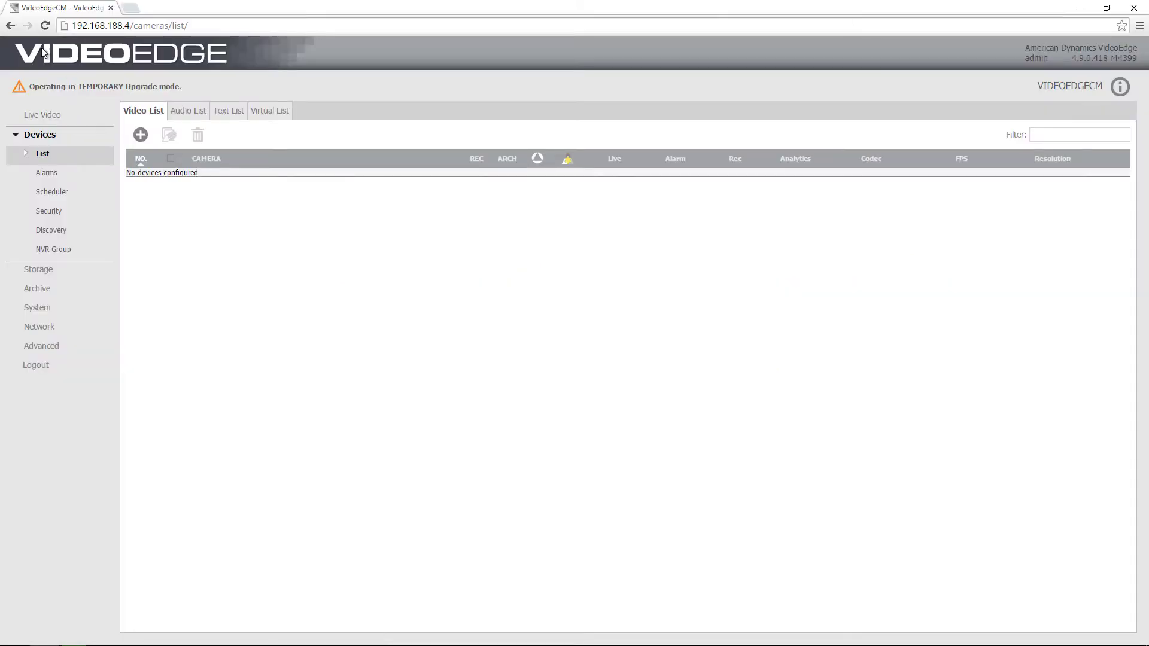
{"action": "left_click", "coordinate": [48, 27]}
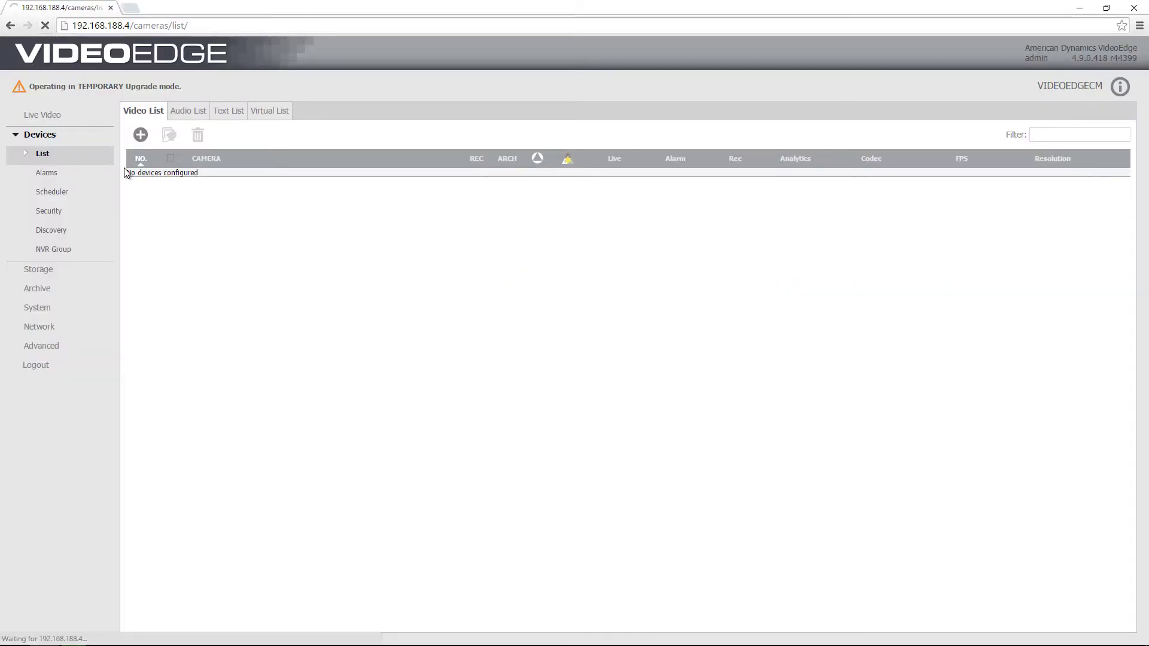